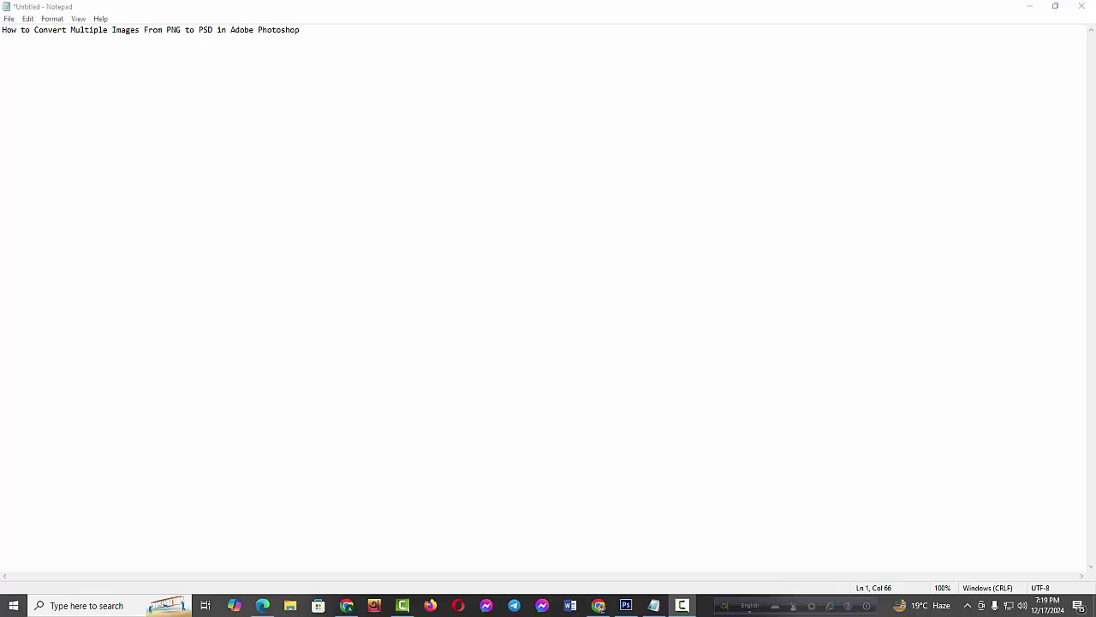
# Switch from the Notepad title note to the empty Photoshop workspace
pyautogui.click(626, 604)
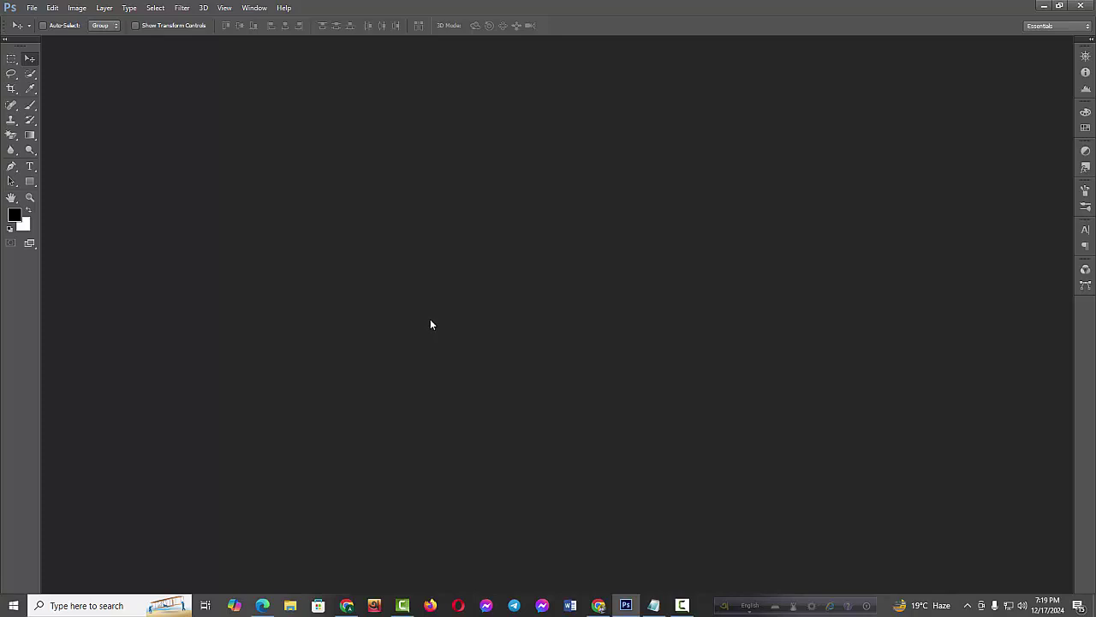
# Open Remove background project (1).png as a document and reposition its window
pyautogui.hotkey('ctrl', 'o')
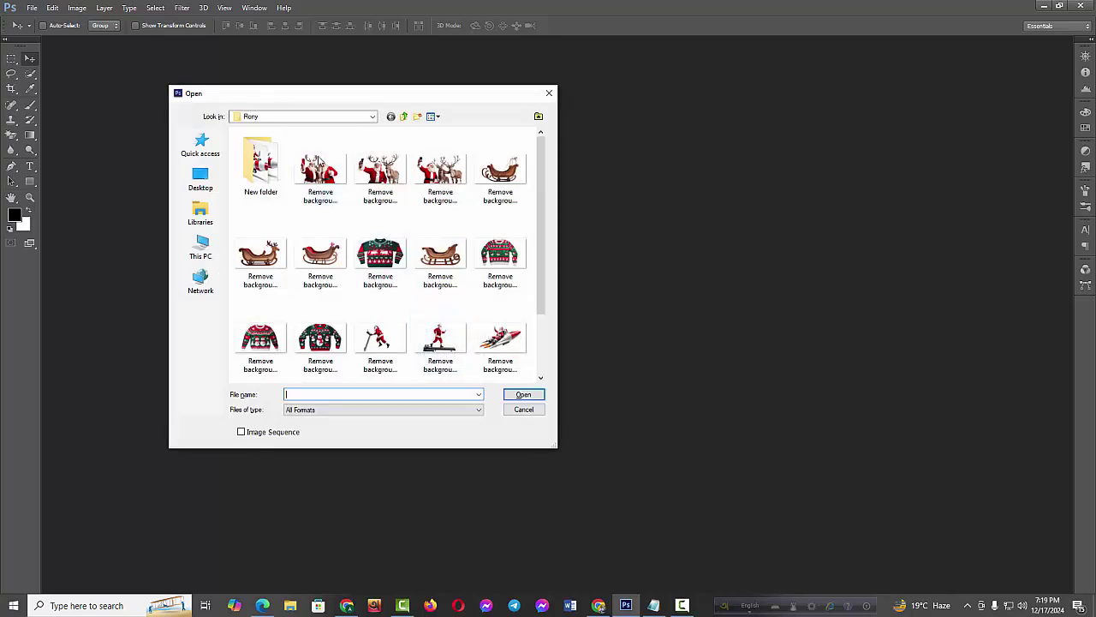
pyautogui.click(318, 164)
pyautogui.click(520, 396)
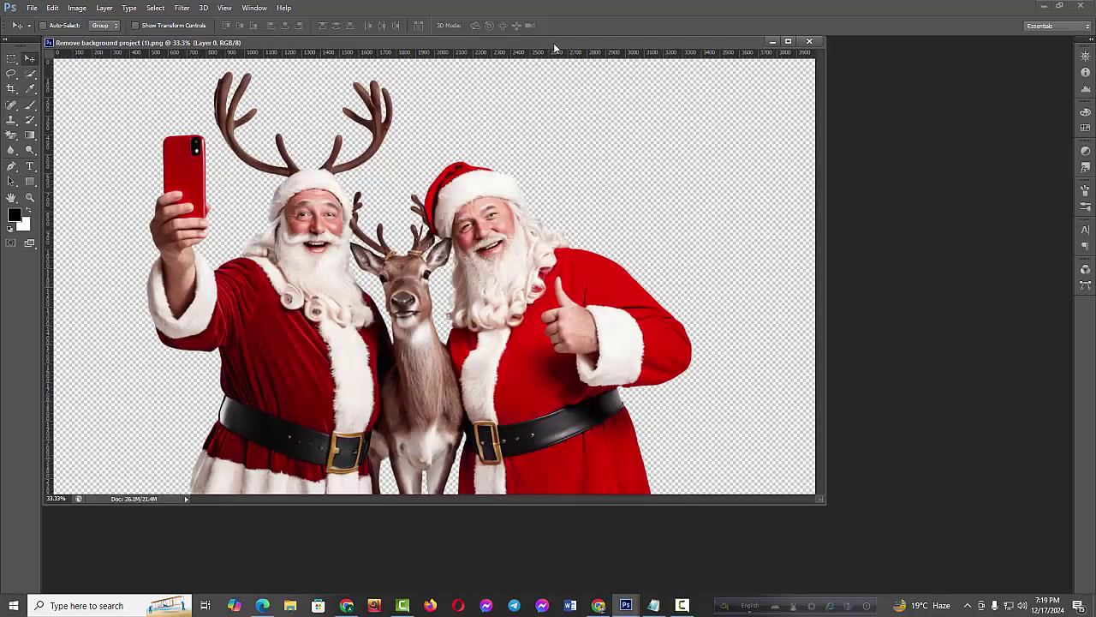
pyautogui.moveTo(554, 43); pyautogui.dragTo(594, 47)
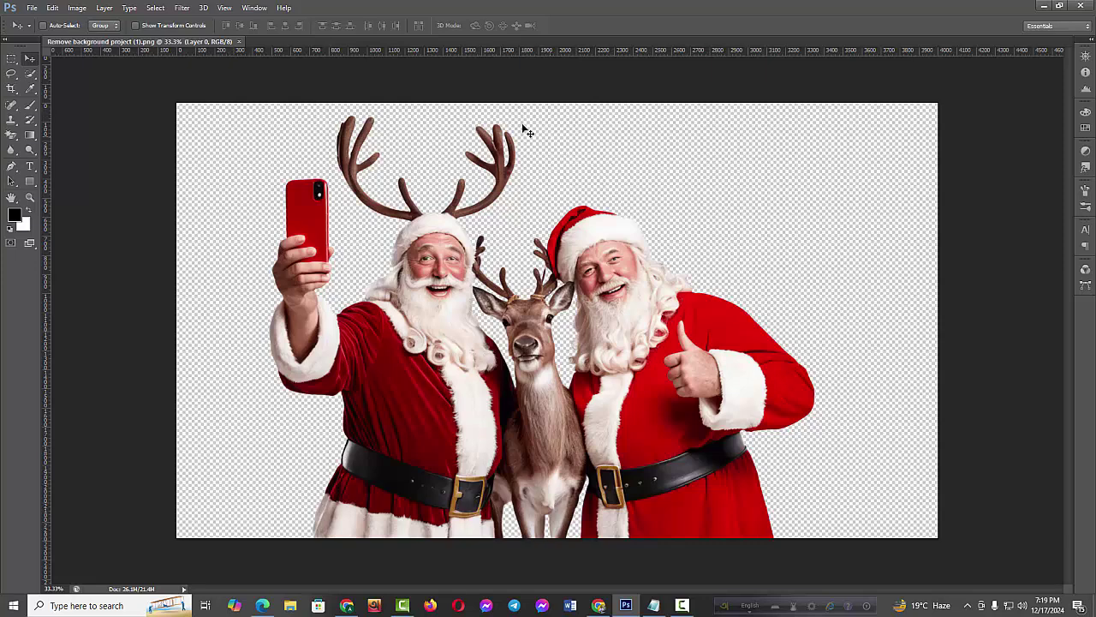
# Show the Actions panel and begin recording a new Action 1 in Set 1
pyautogui.click(258, 7)
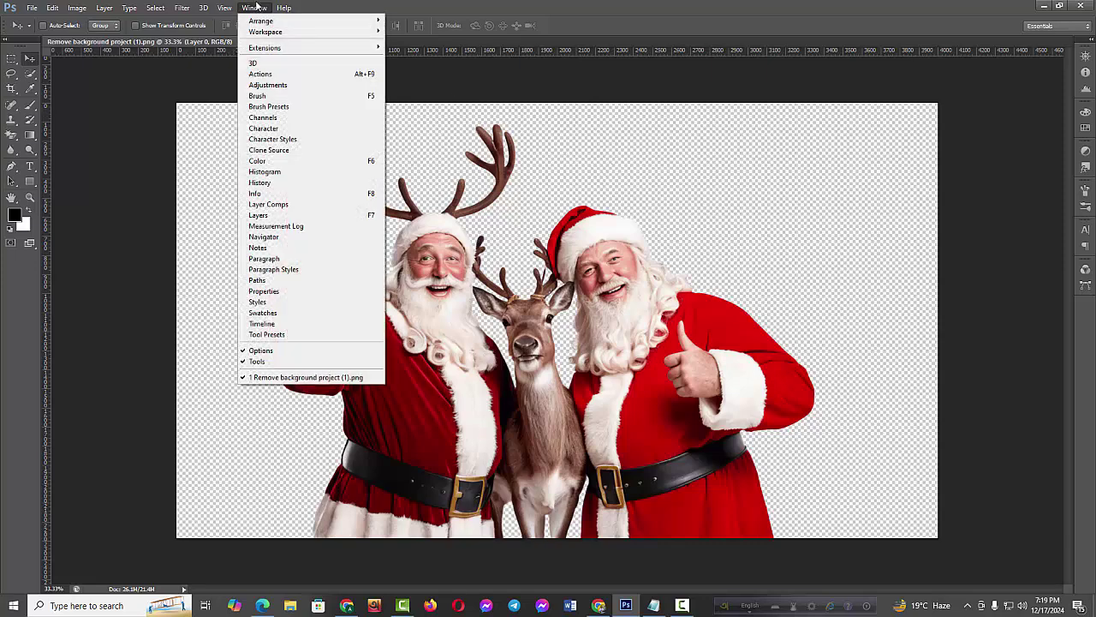
pyautogui.click(256, 8)
pyautogui.click(256, 7)
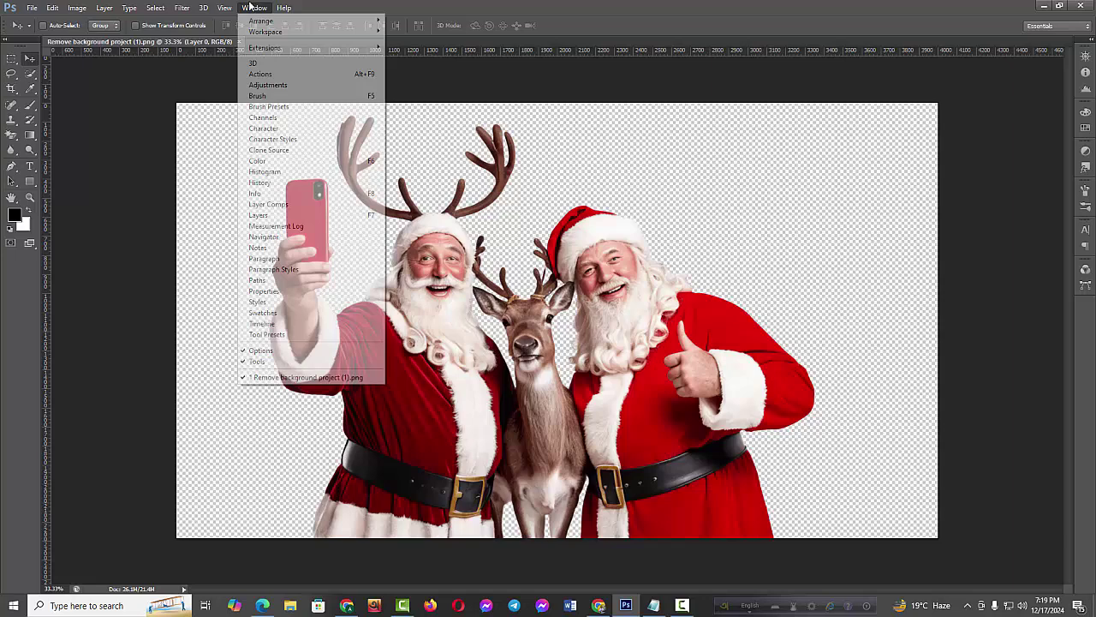
pyautogui.click(270, 75)
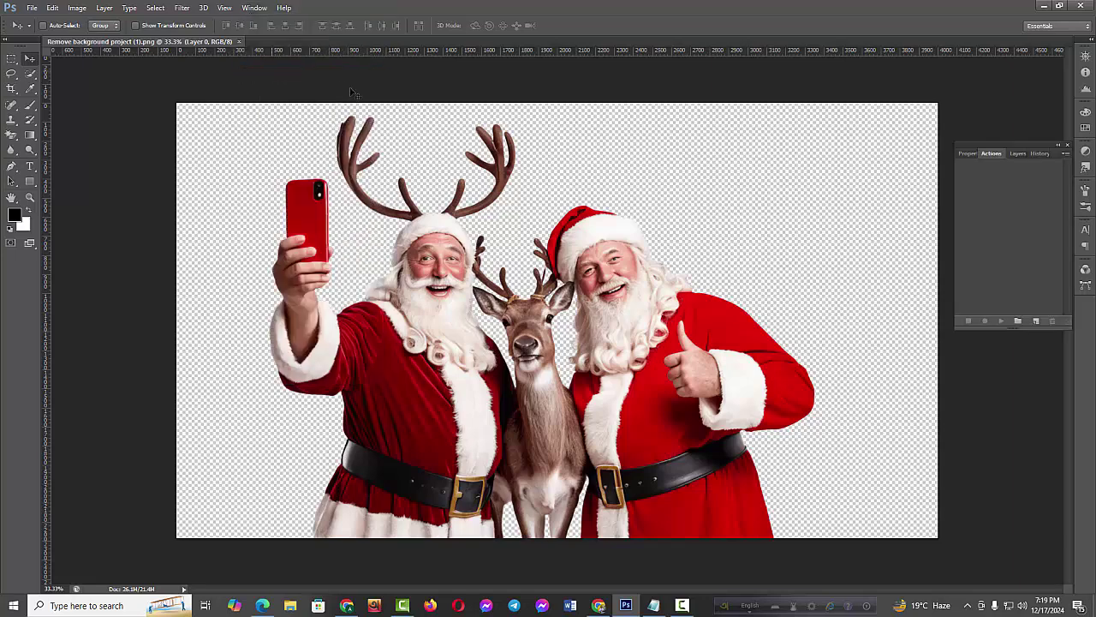
pyautogui.click(1066, 155)
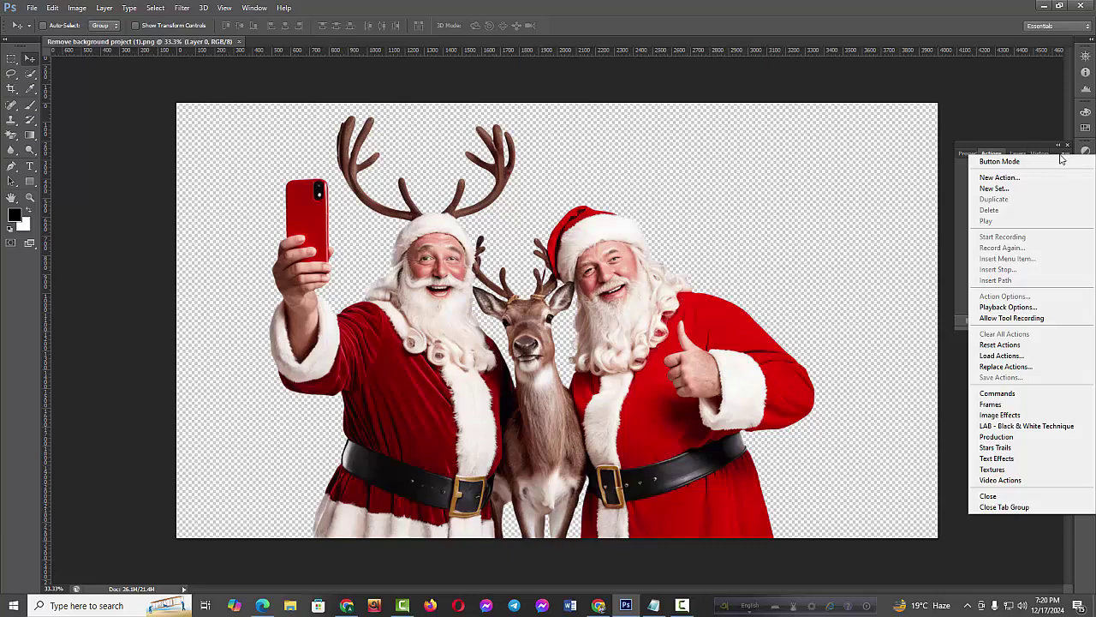
pyautogui.click(1002, 178)
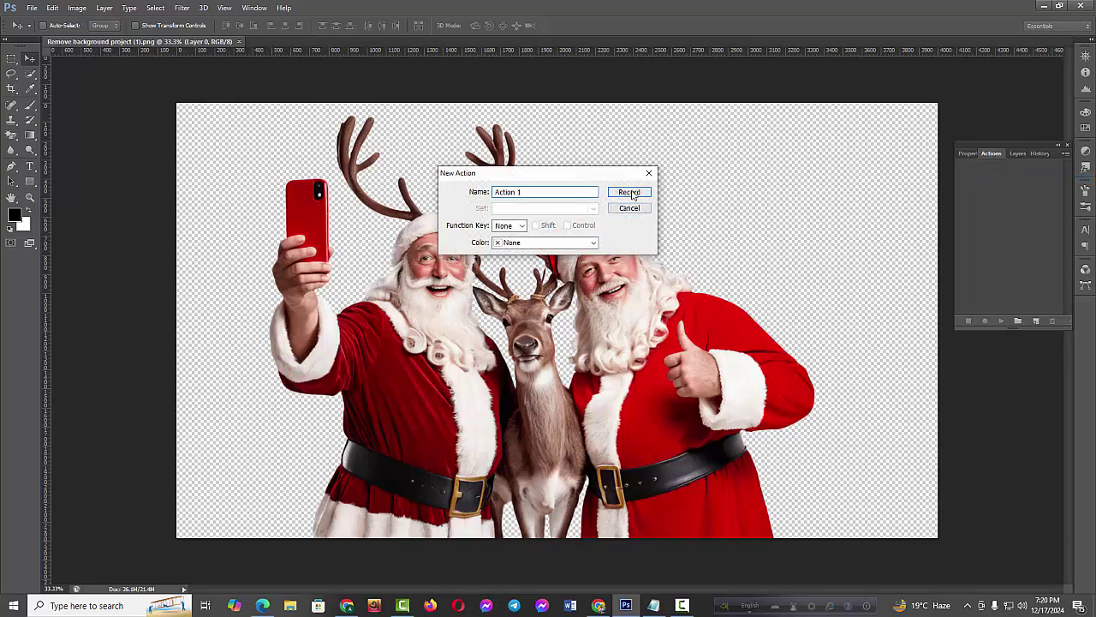
pyautogui.click(631, 194)
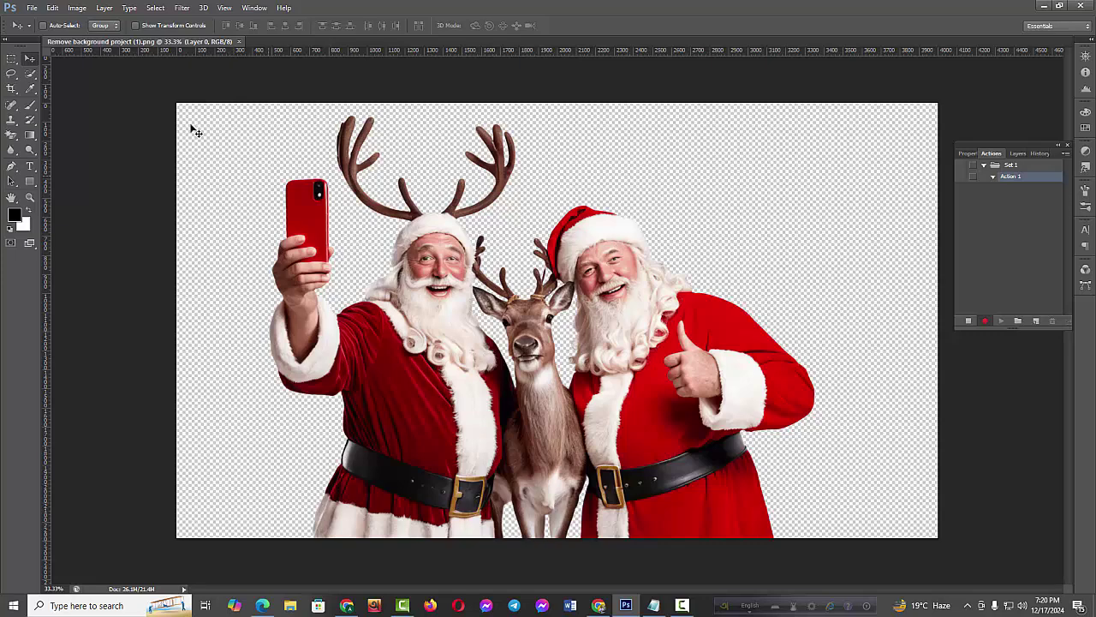
# Save the image as a PSD with maximum compatibility in the Desktop AI audio folder, then close it
pyautogui.click(32, 8)
pyautogui.moveTo(48, 8)
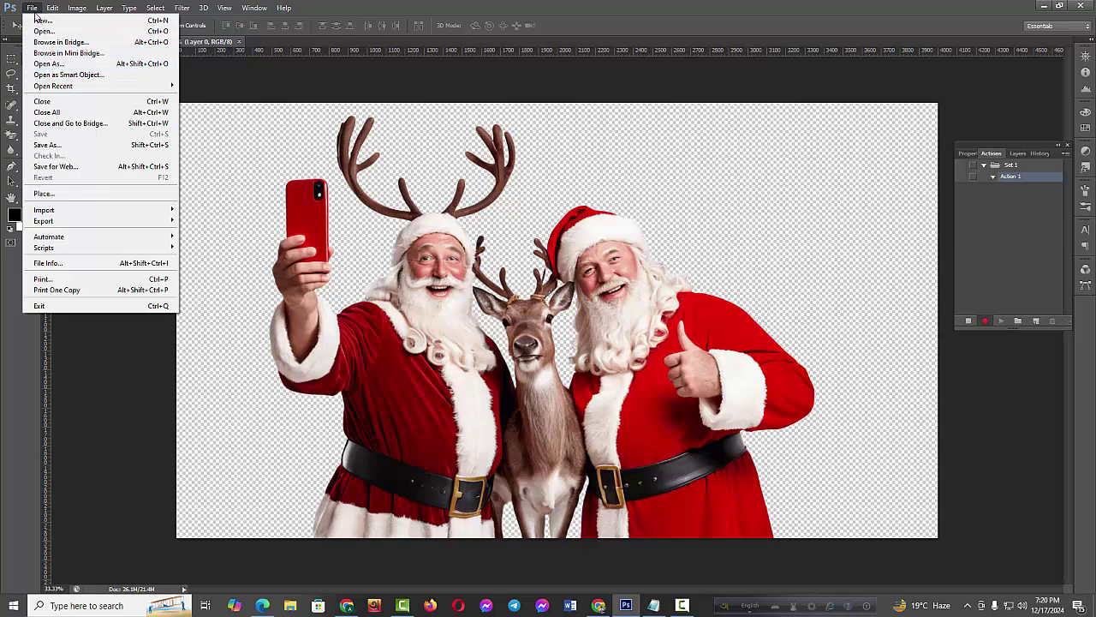
pyautogui.click(47, 145)
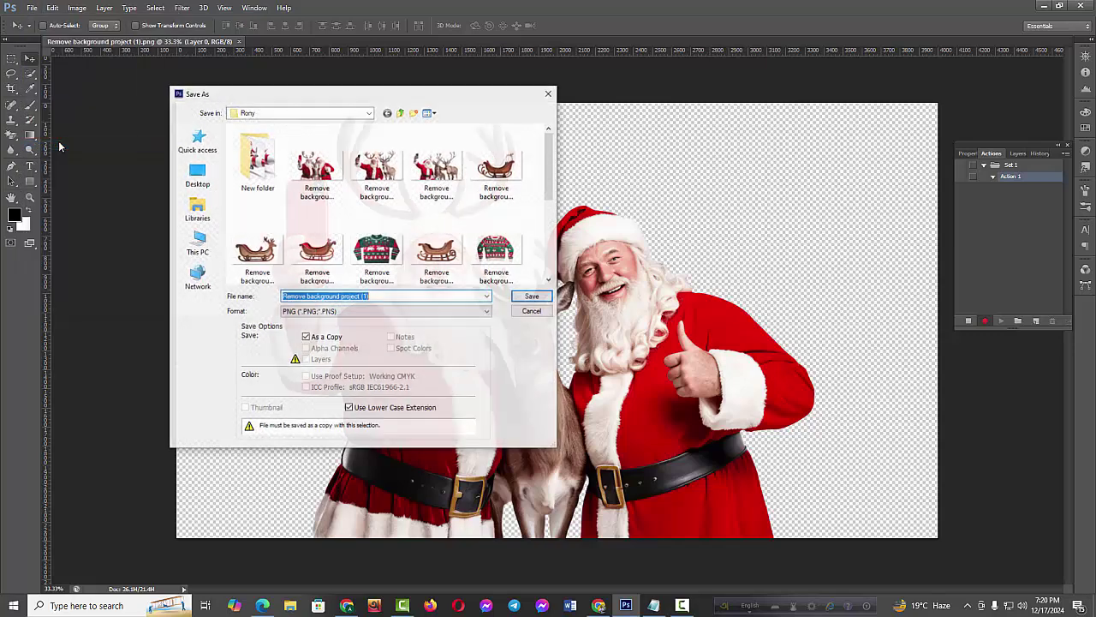
pyautogui.click(346, 313)
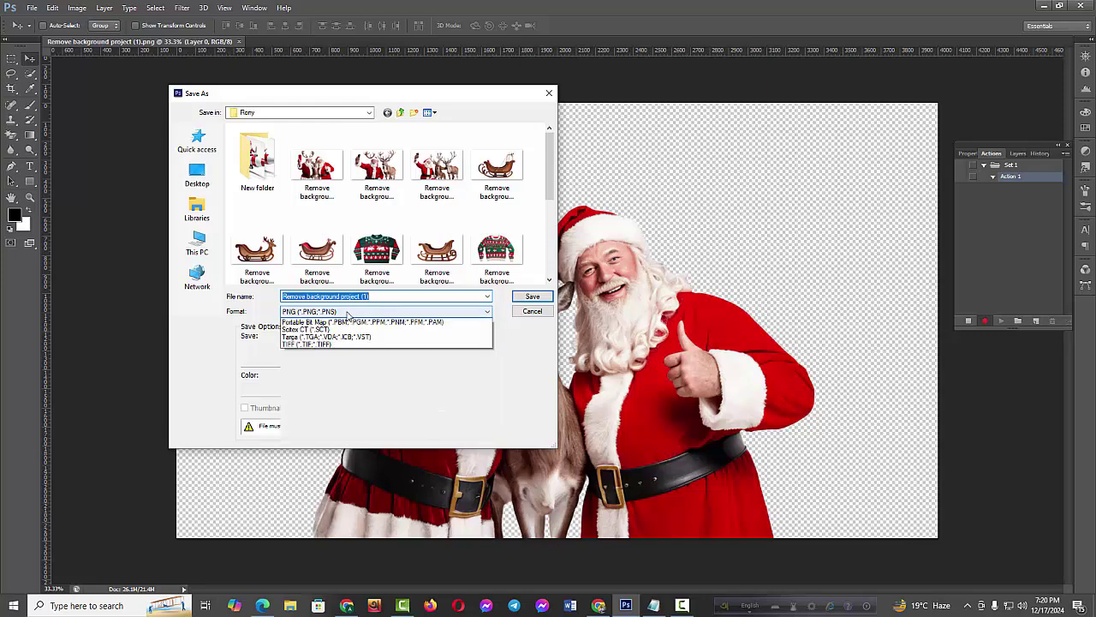
pyautogui.click(341, 322)
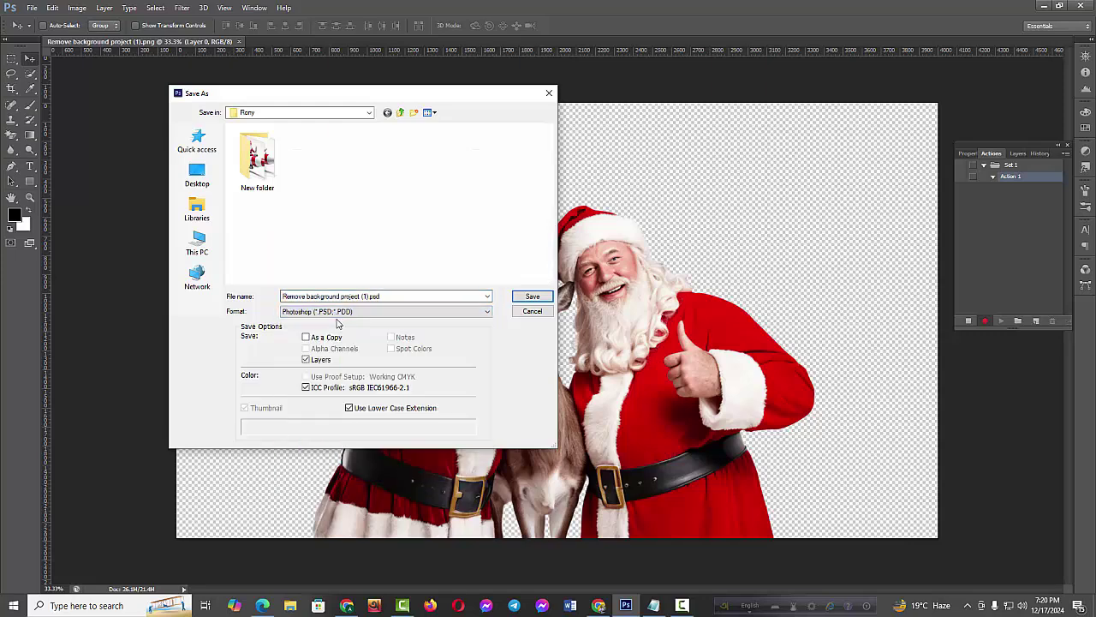
pyautogui.click(197, 176)
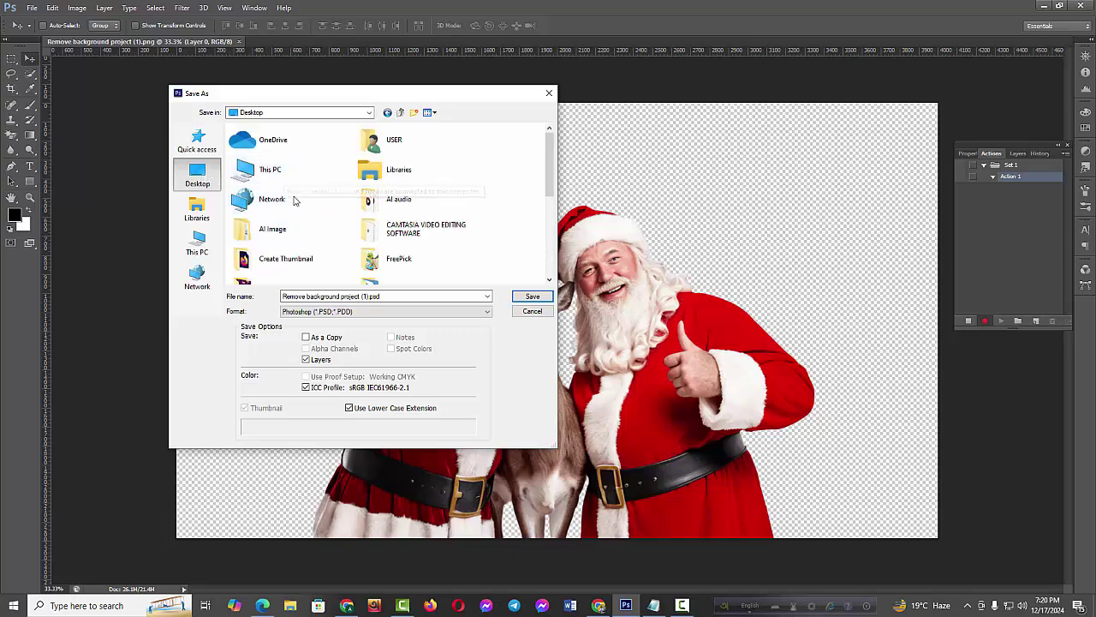
pyautogui.scroll(-5, 308, 230)
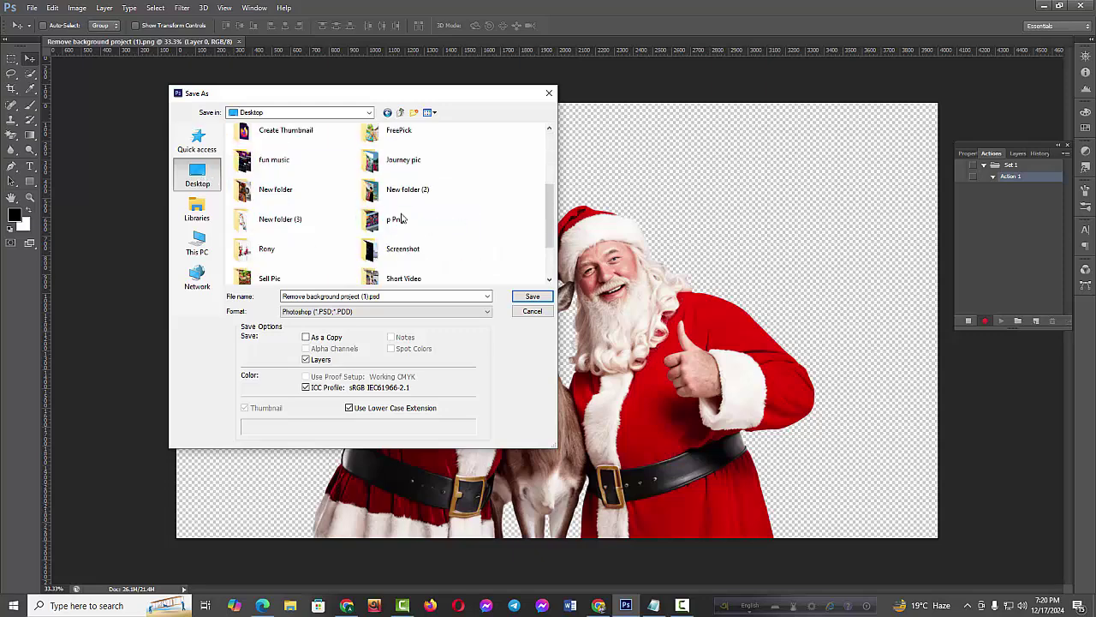
pyautogui.scroll(5, 404, 216)
pyautogui.click(403, 204)
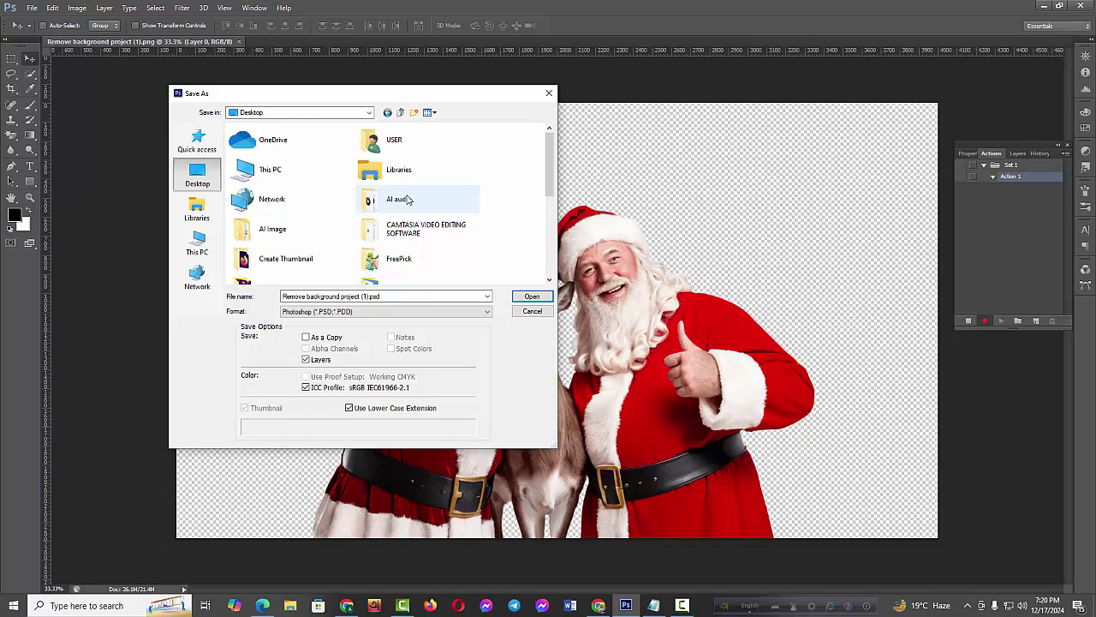
pyautogui.click(535, 298)
pyautogui.click(535, 297)
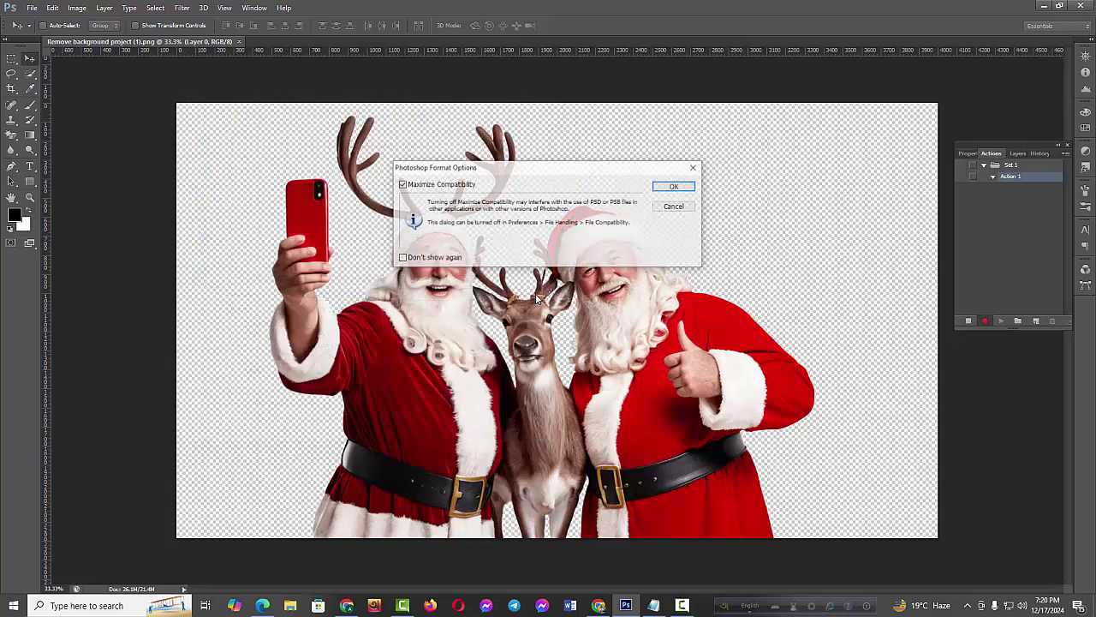
pyautogui.click(675, 187)
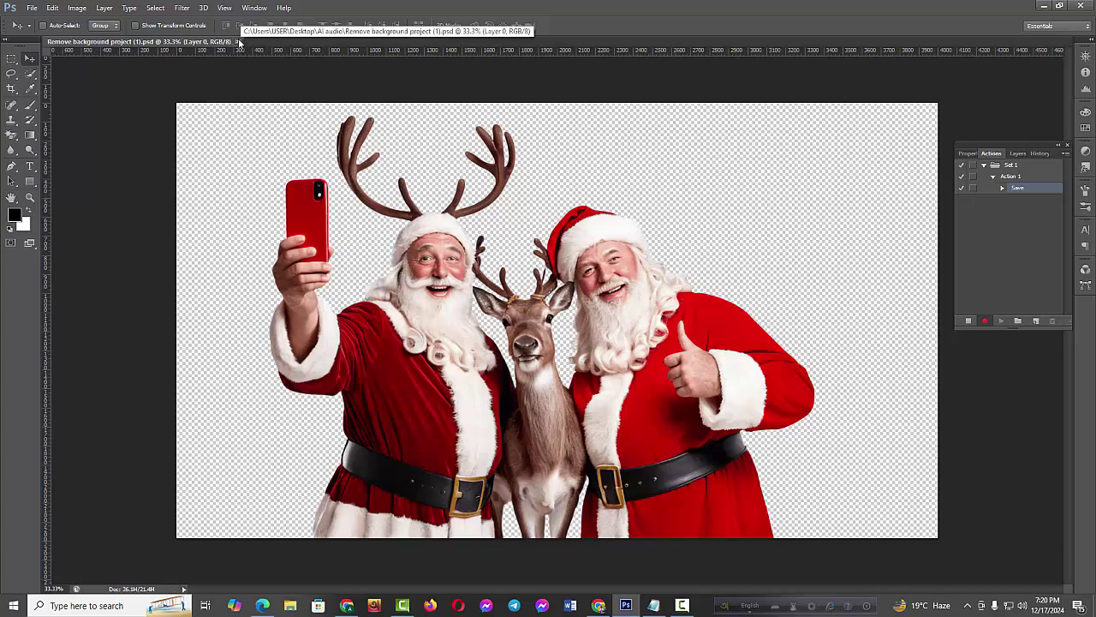
pyautogui.click(237, 41)
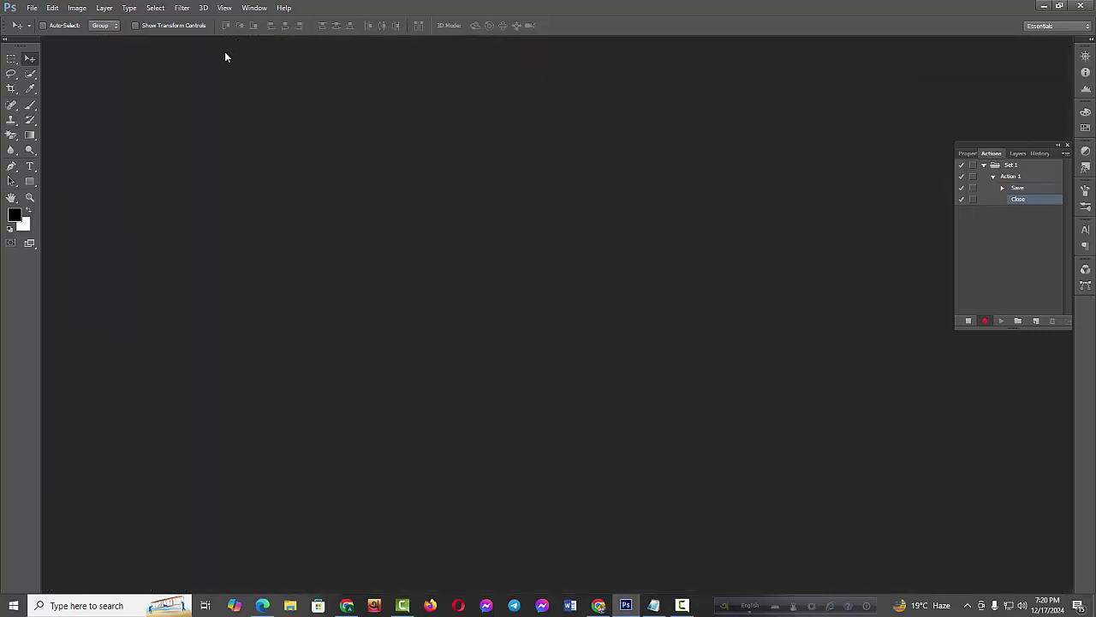
# Stop recording Action 1 and bring up the Automate > Batch dialog
pyautogui.click(969, 321)
pyautogui.click(32, 8)
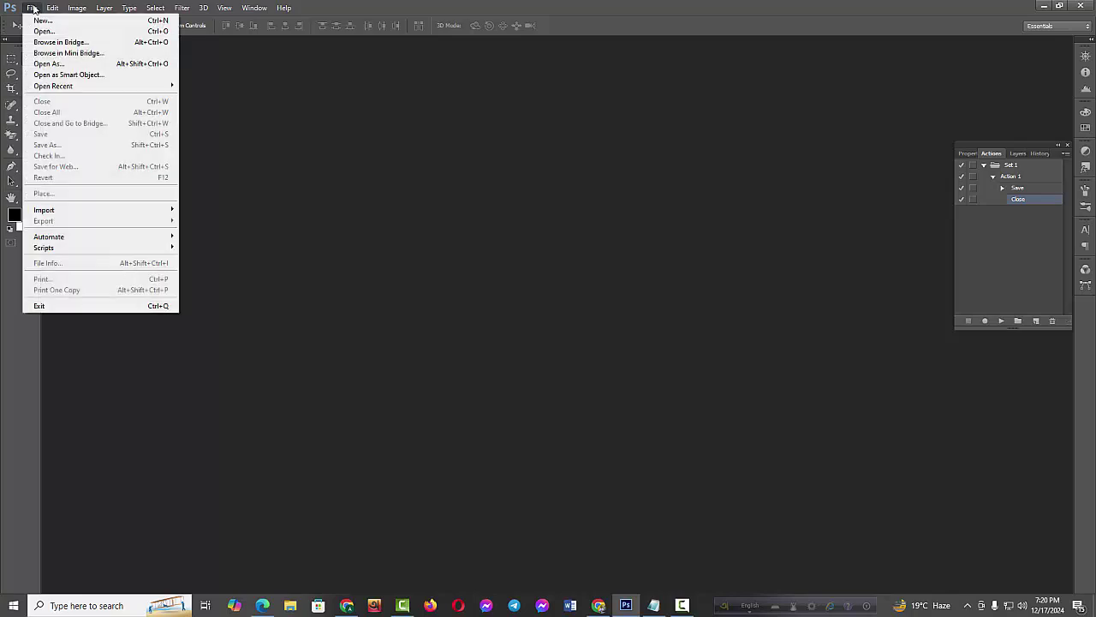
pyautogui.moveTo(96, 240)
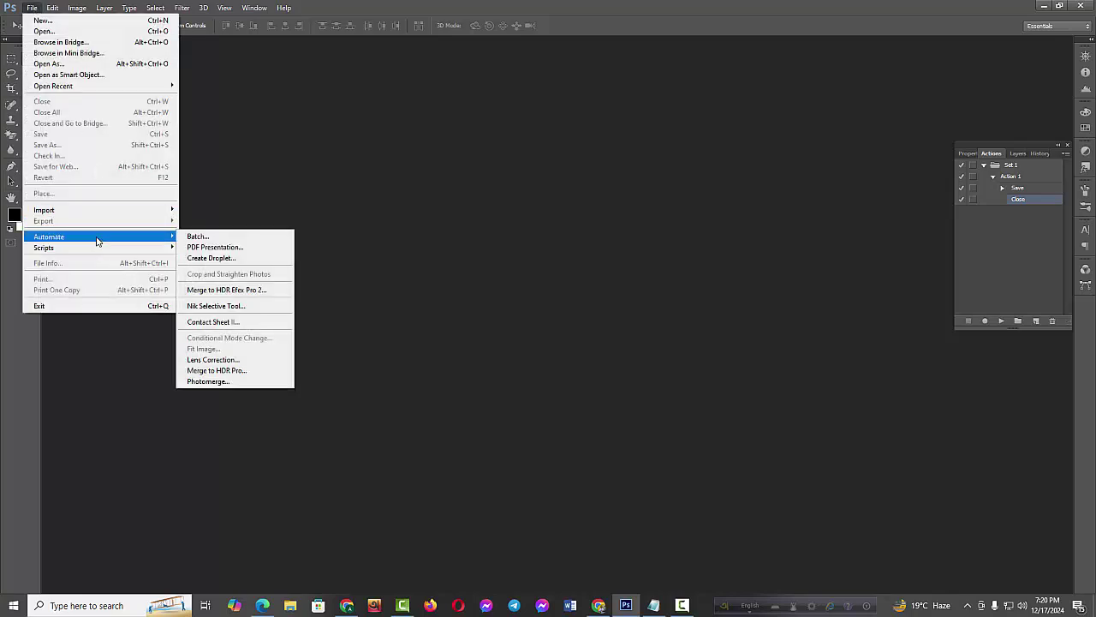
pyautogui.click(190, 237)
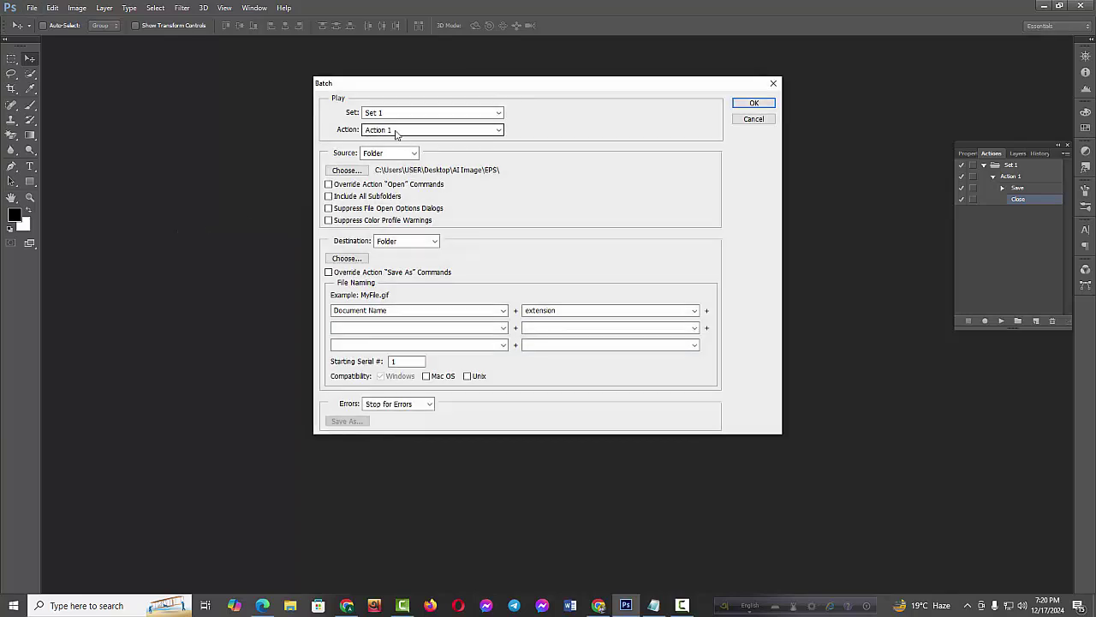
# Choose the Desktop Rony folder as the batch source folder
pyautogui.click(346, 171)
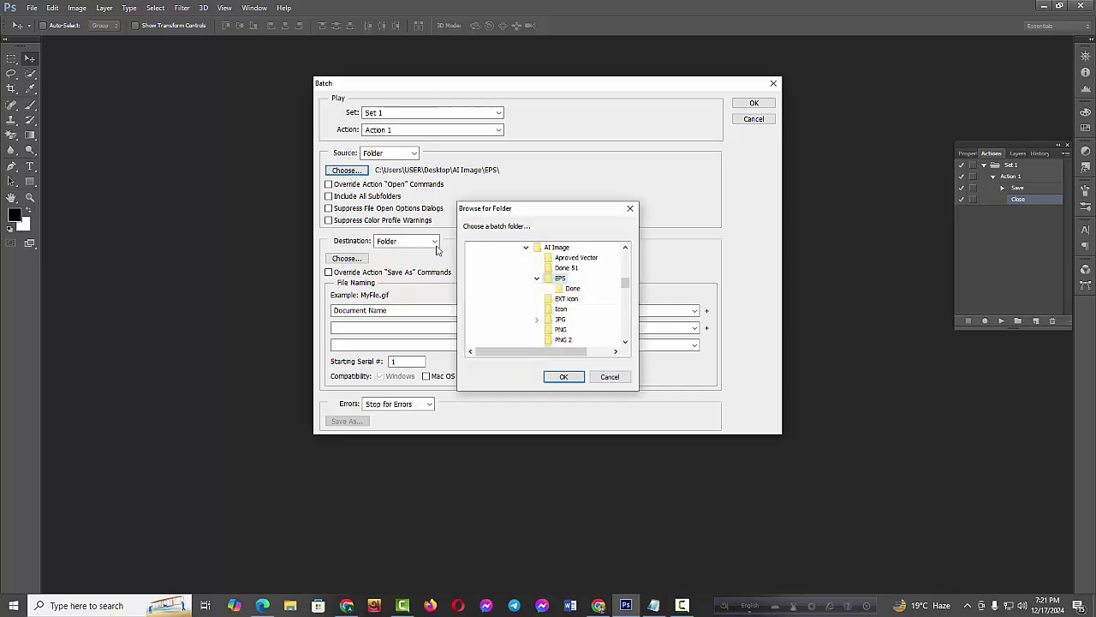
pyautogui.scroll(-2, 574, 319)
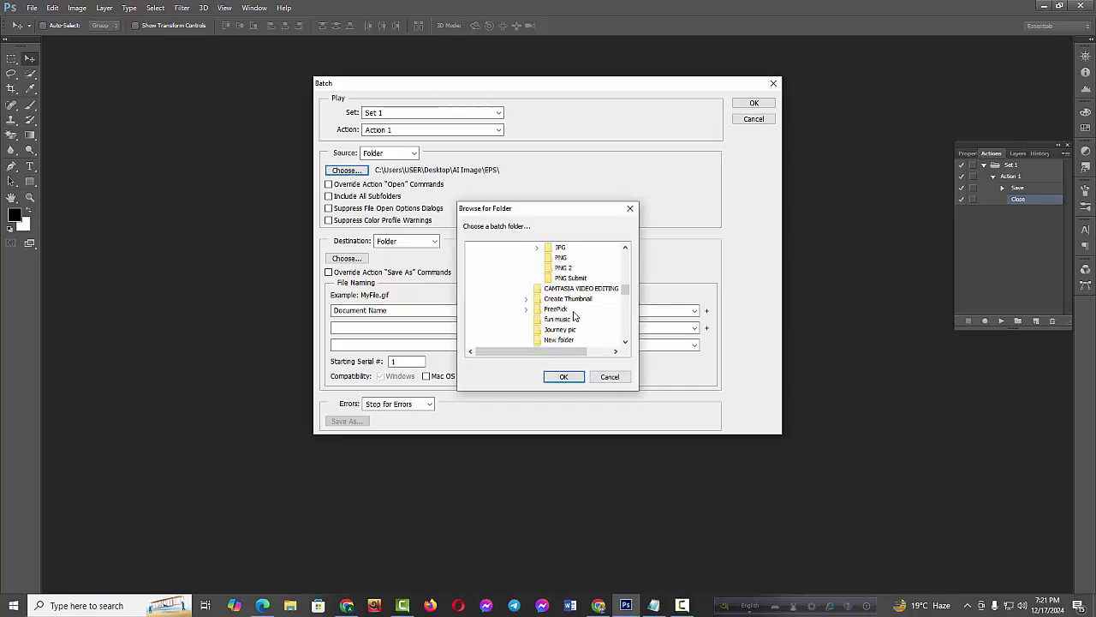
pyautogui.scroll(2, 574, 317)
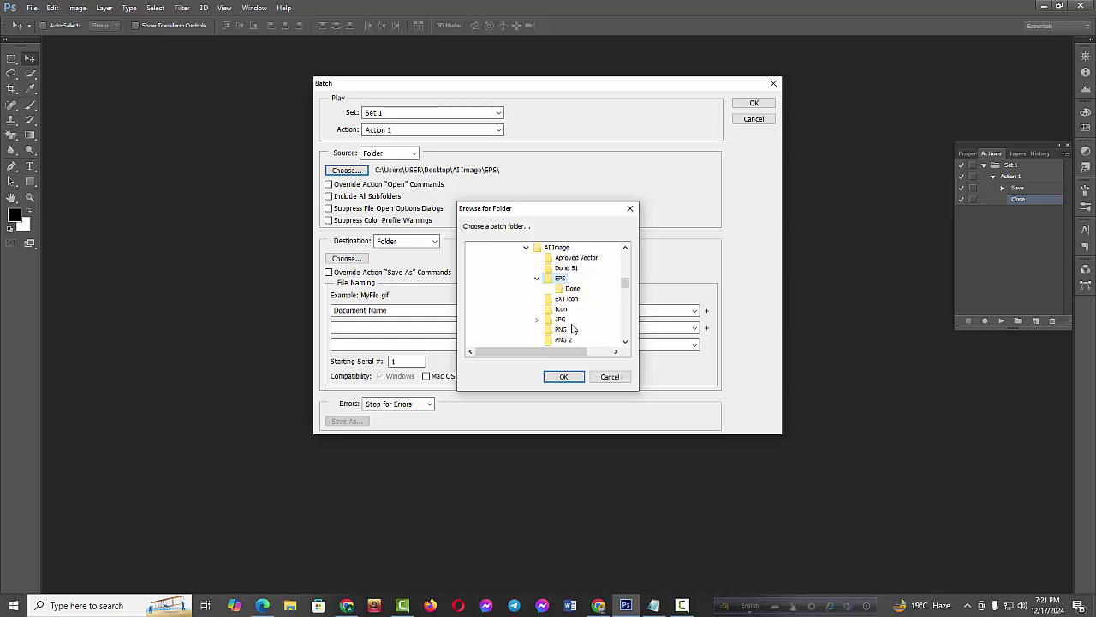
pyautogui.scroll(-4, 565, 331)
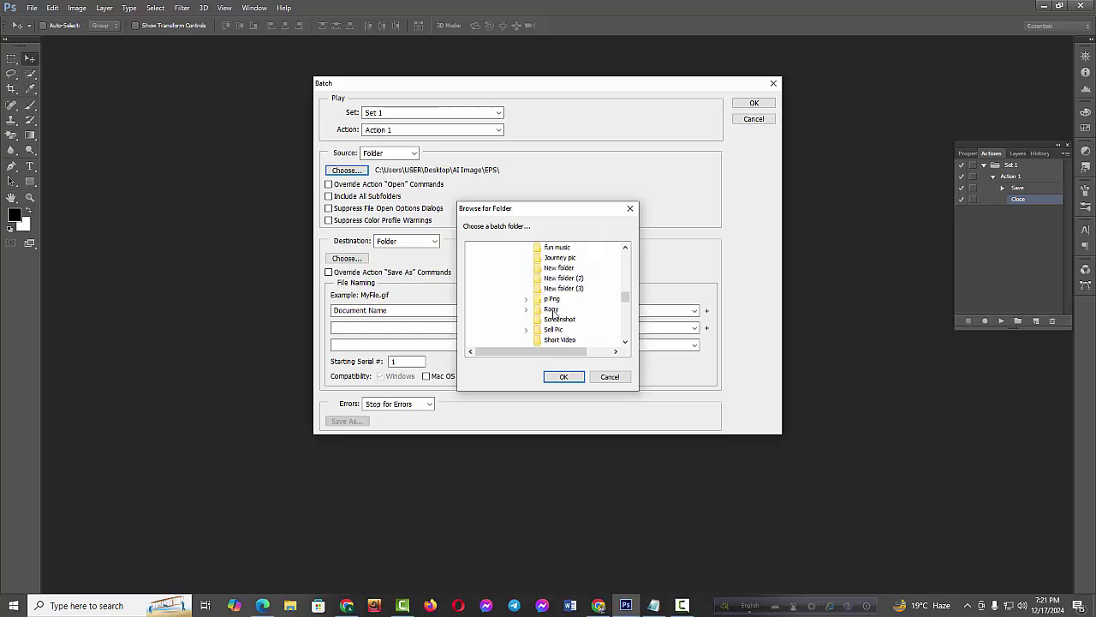
pyautogui.doubleClick(553, 309)
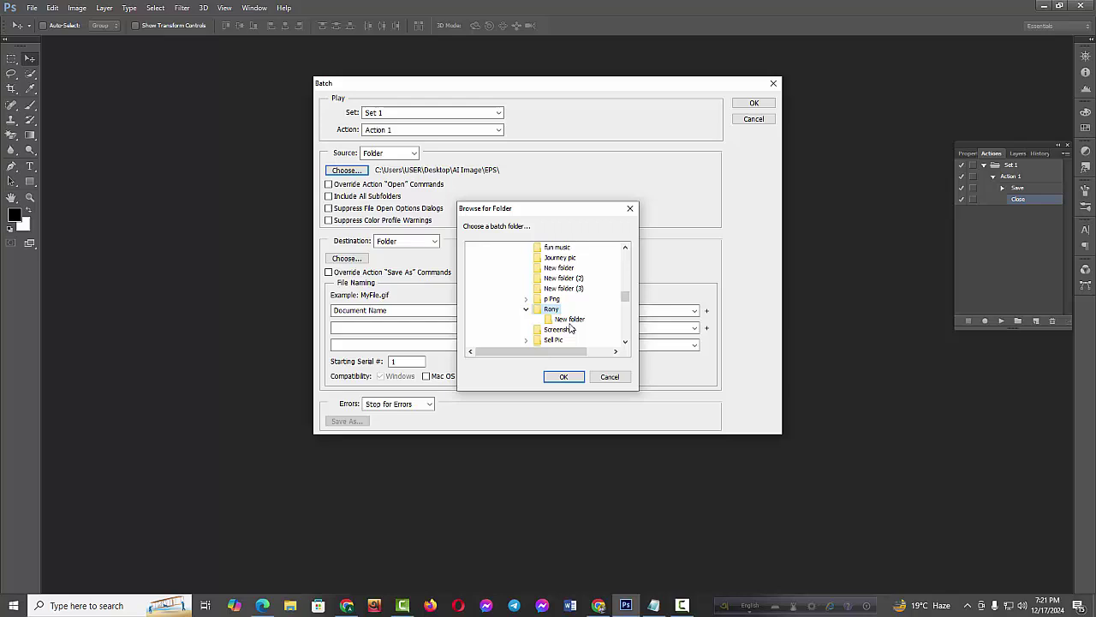
pyautogui.click(563, 379)
pyautogui.click(563, 377)
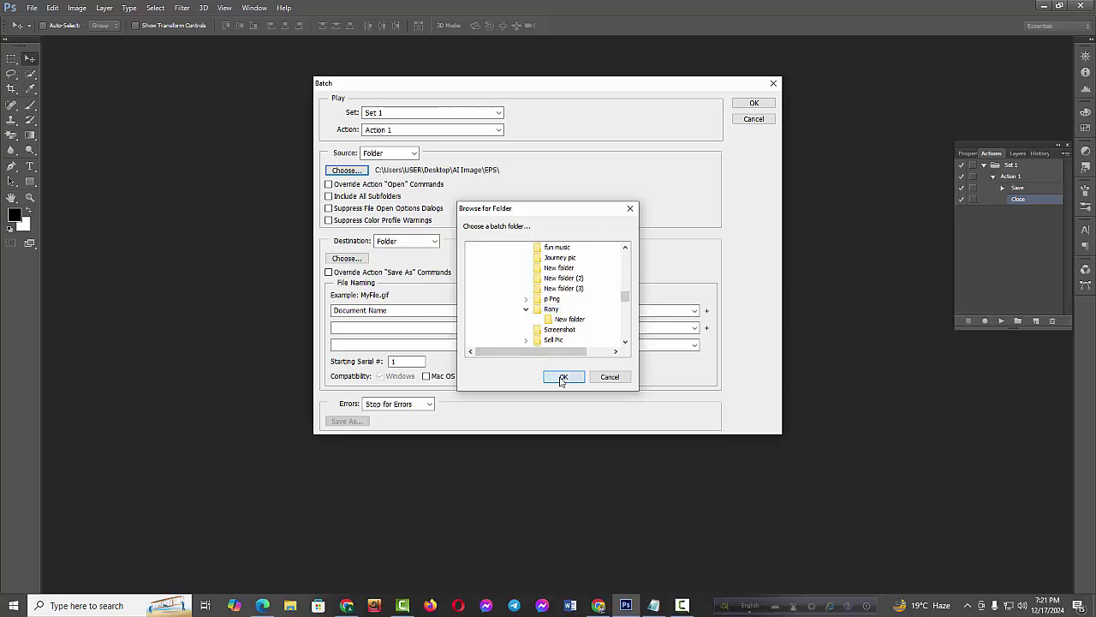
# Set the batch destination to the Desktop AI audio folder and run the batch
pyautogui.click(346, 259)
pyautogui.scroll(-2, 545, 328)
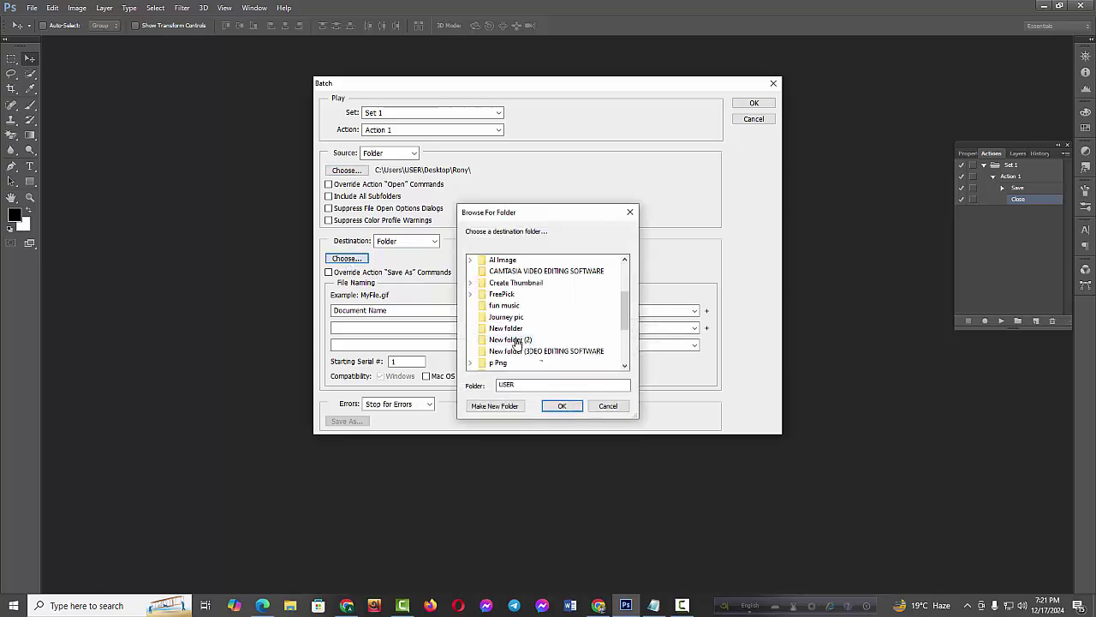
pyautogui.scroll(2, 514, 339)
pyautogui.click(504, 329)
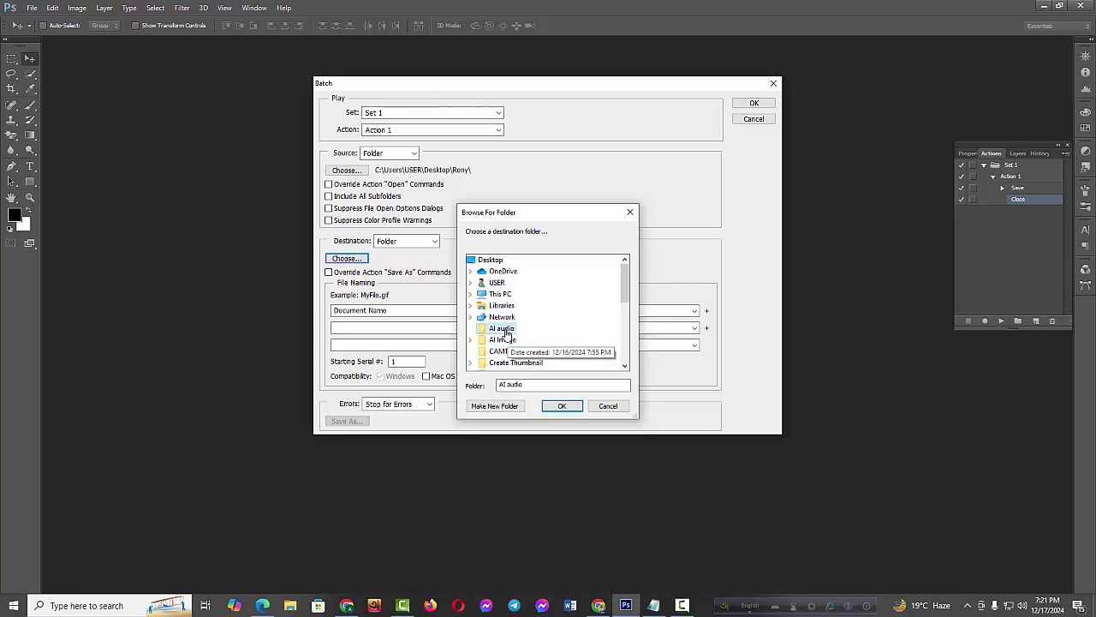
pyautogui.click(569, 411)
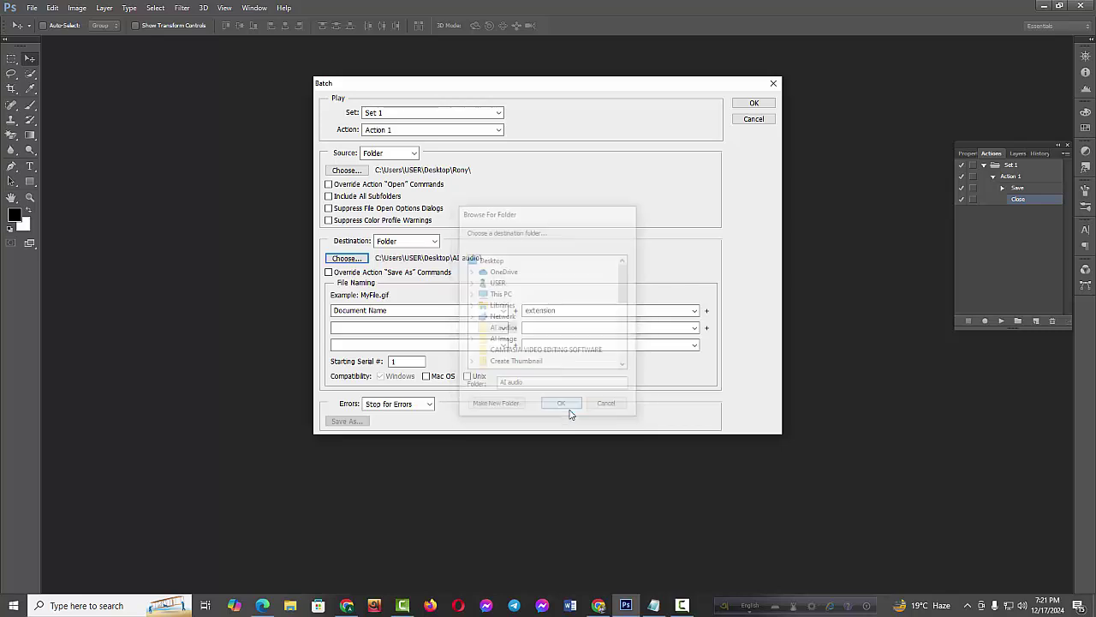
pyautogui.click(761, 108)
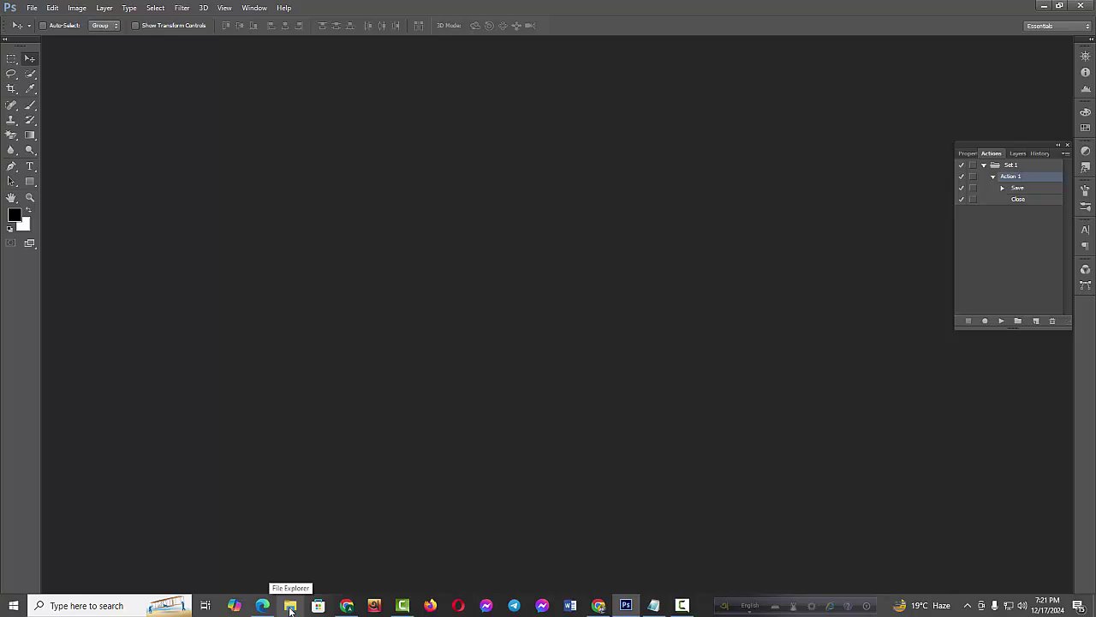
# Check Desktop > AI audio in File Explorer for the converted PSD files, then minimize it
pyautogui.click(290, 606)
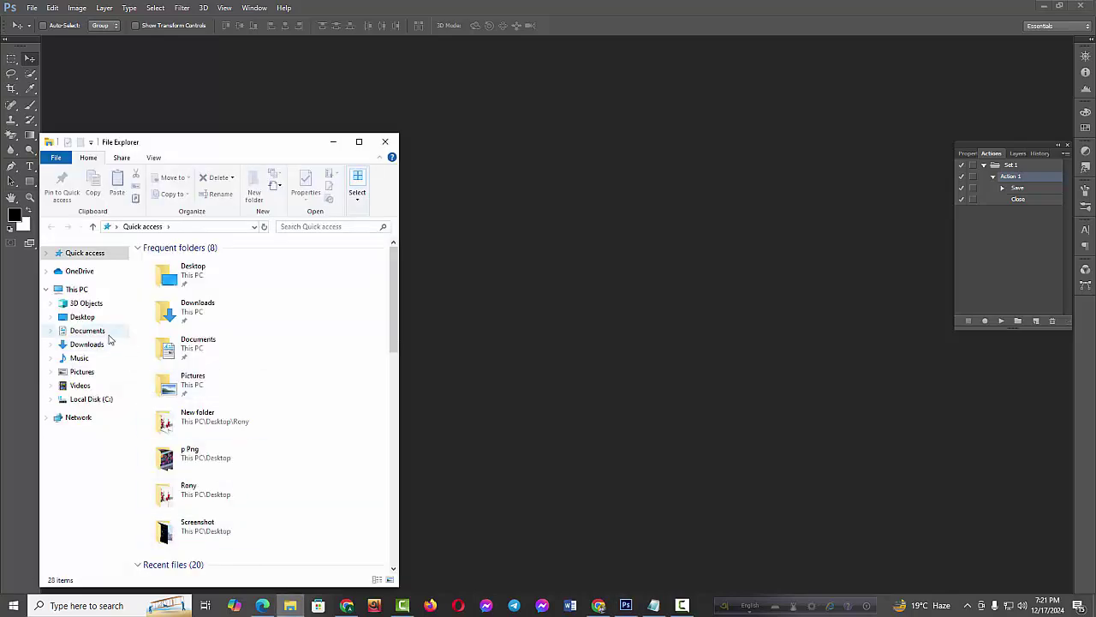
pyautogui.click(77, 318)
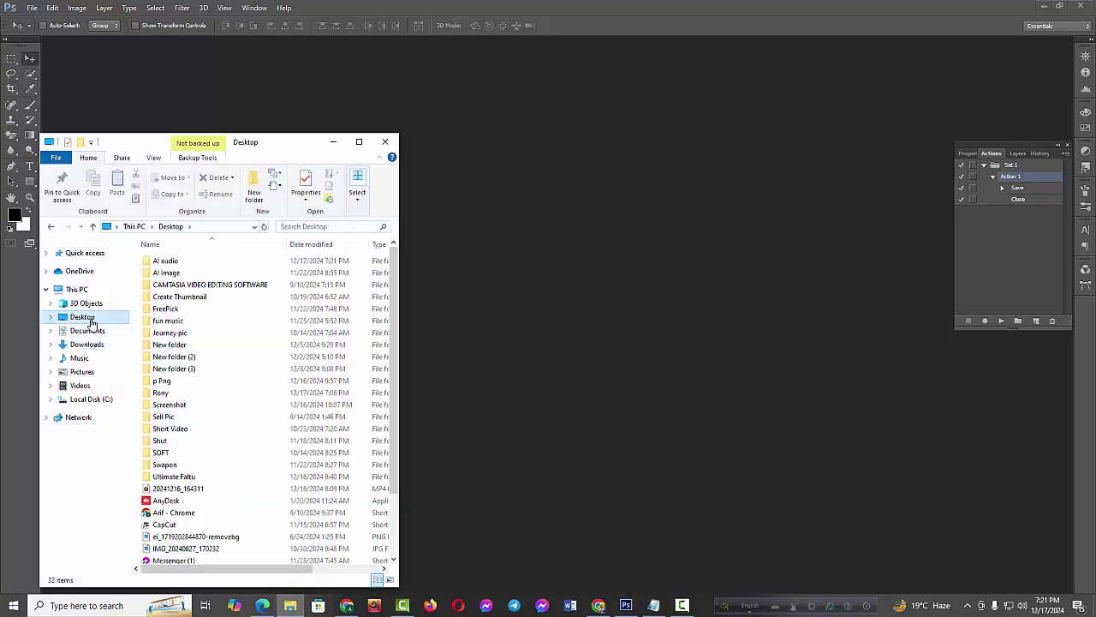
pyautogui.doubleClick(180, 262)
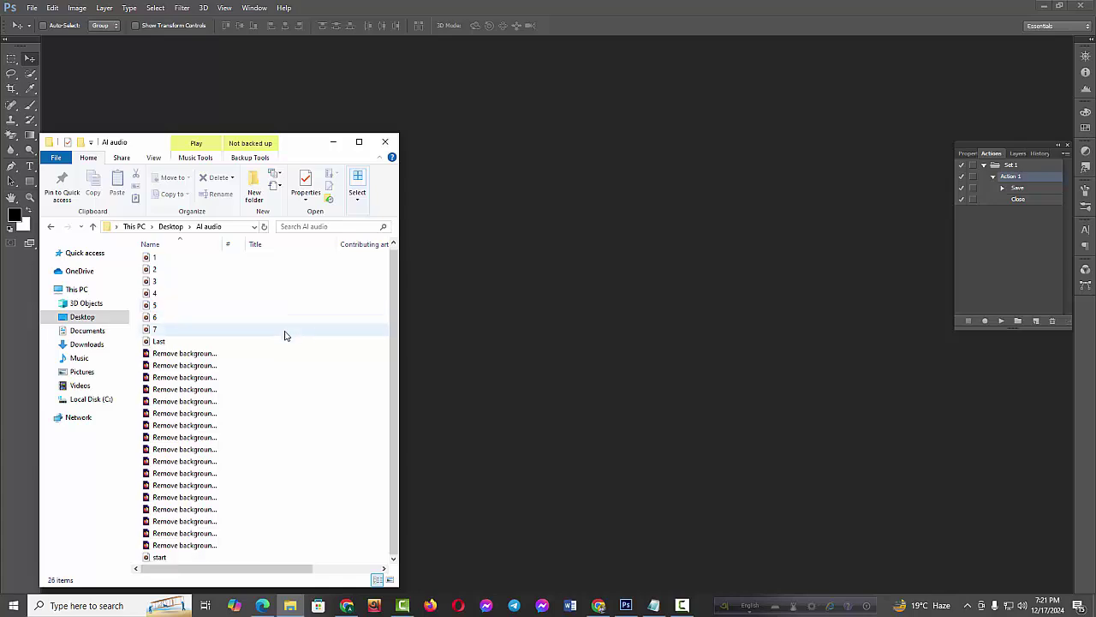
pyautogui.moveTo(298, 139); pyautogui.dragTo(299, 84)
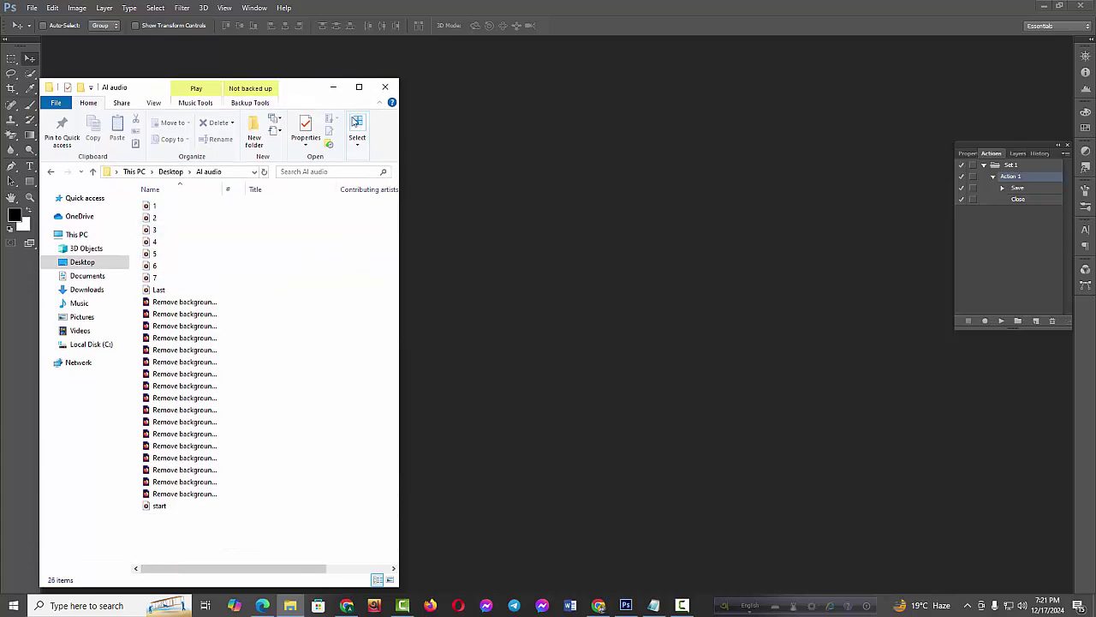
pyautogui.click(359, 87)
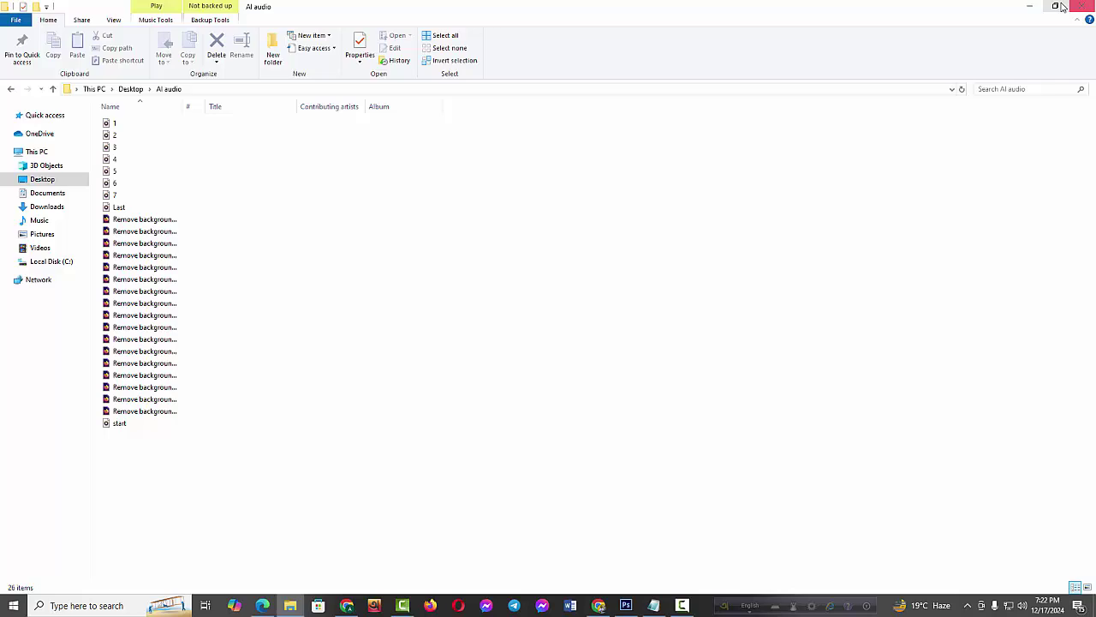
pyautogui.click(1060, 7)
pyautogui.click(342, 84)
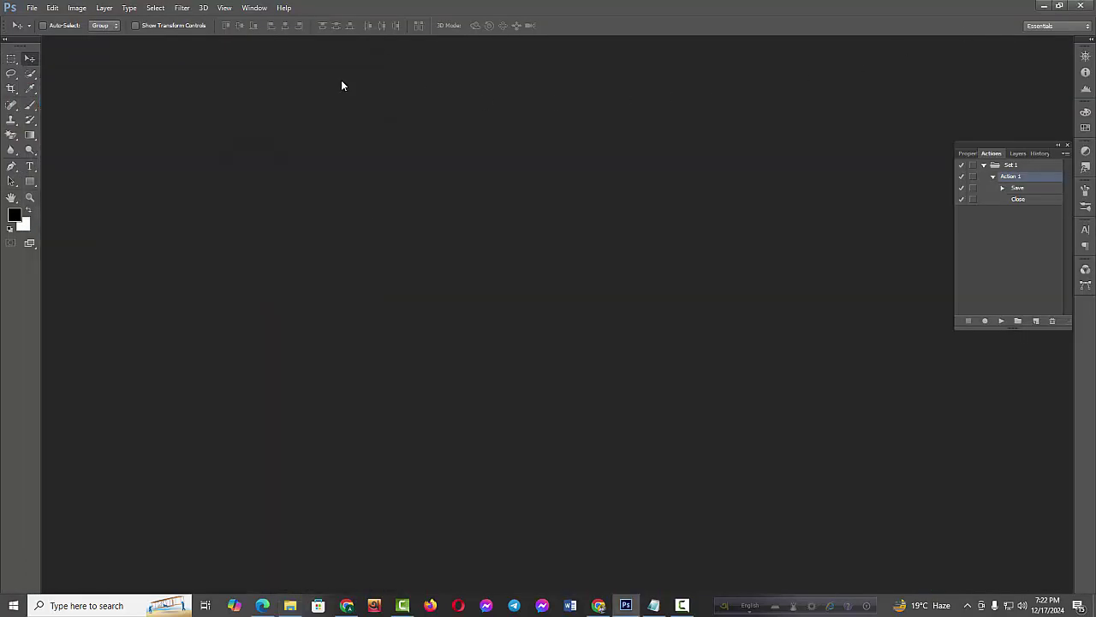